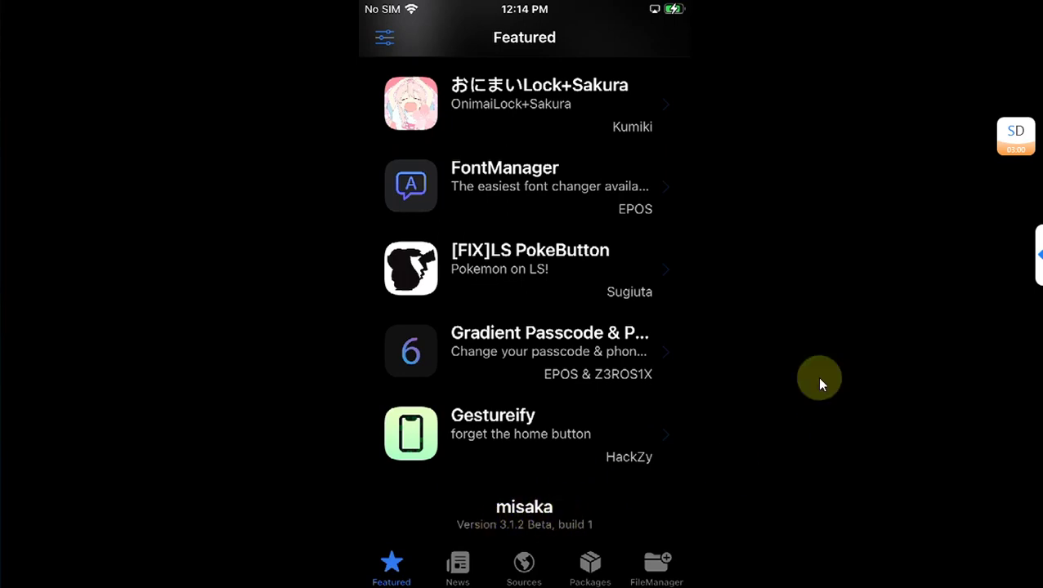
Open the Joutai package from the News list and examine its description and preview screenshots.
{"action": "left_click", "coordinate": [459, 566]}
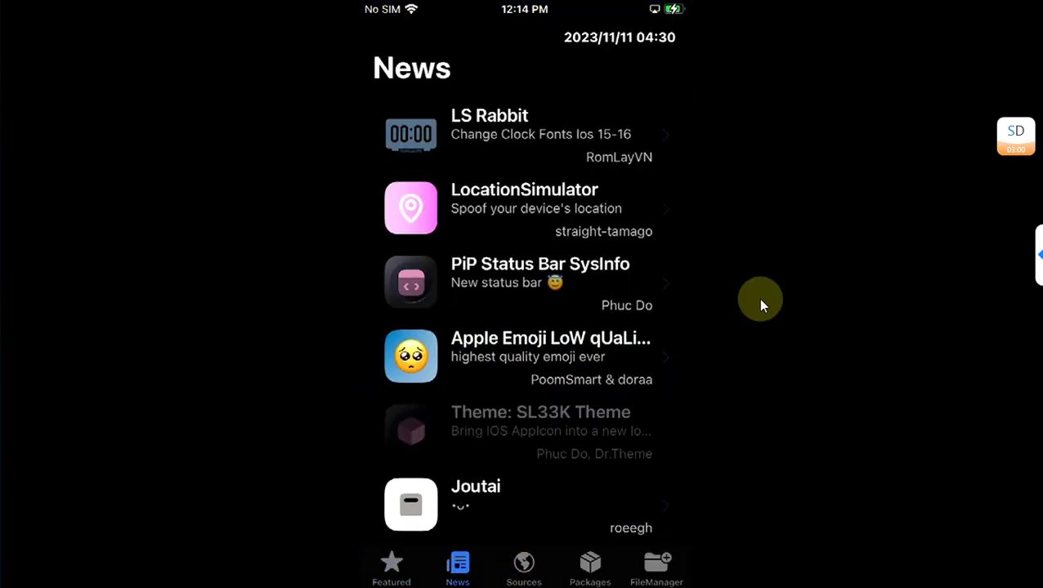
{"action": "scroll", "coordinate": [760, 300], "scroll_direction": "down", "scroll_amount": 3}
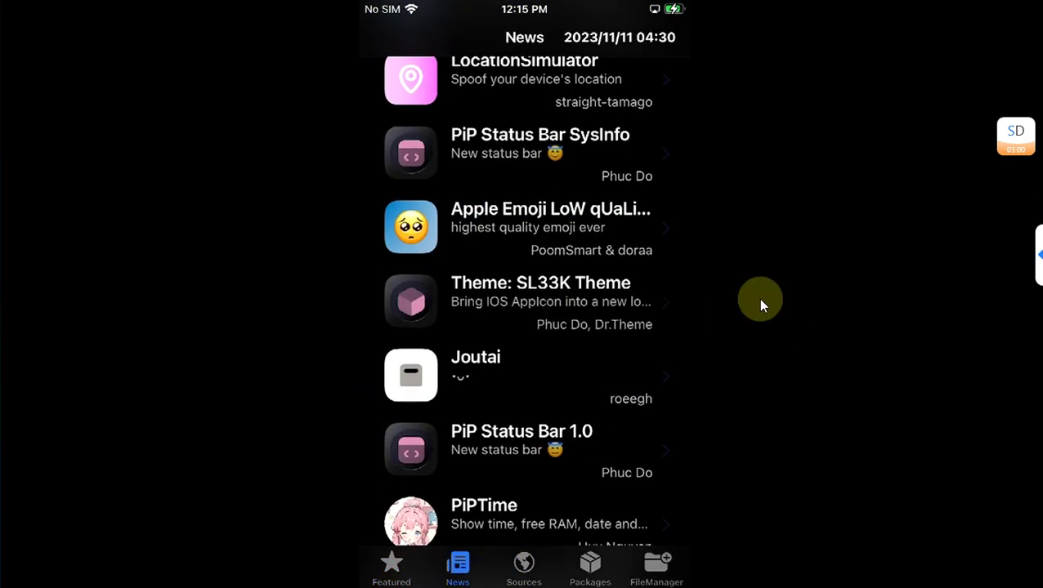
{"action": "left_click", "coordinate": [481, 366]}
{"action": "scroll", "coordinate": [781, 282], "scroll_direction": "down", "scroll_amount": 8}
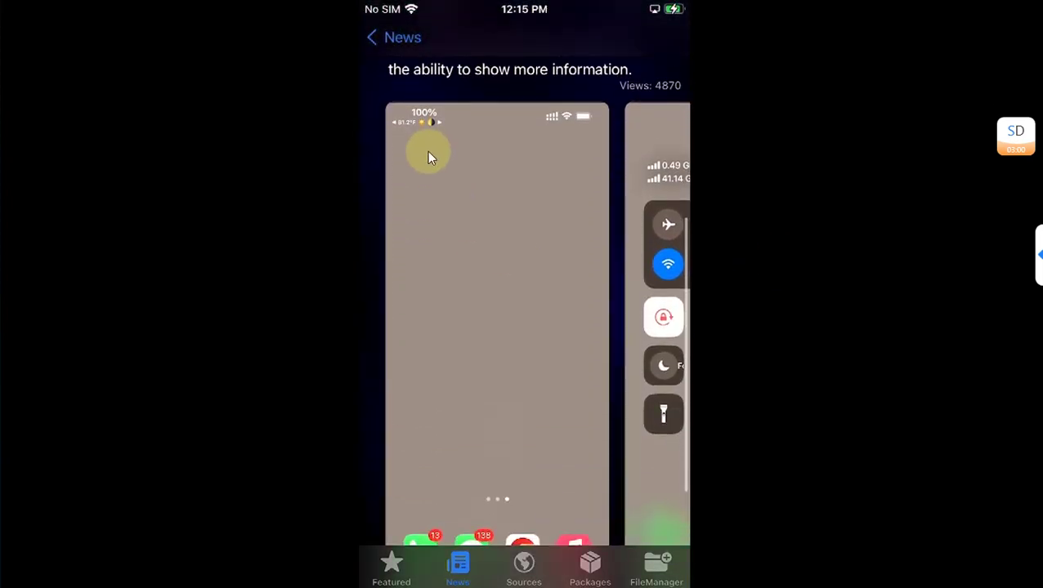
{"action": "scroll", "coordinate": [441, 160], "scroll_direction": "down", "scroll_amount": 2}
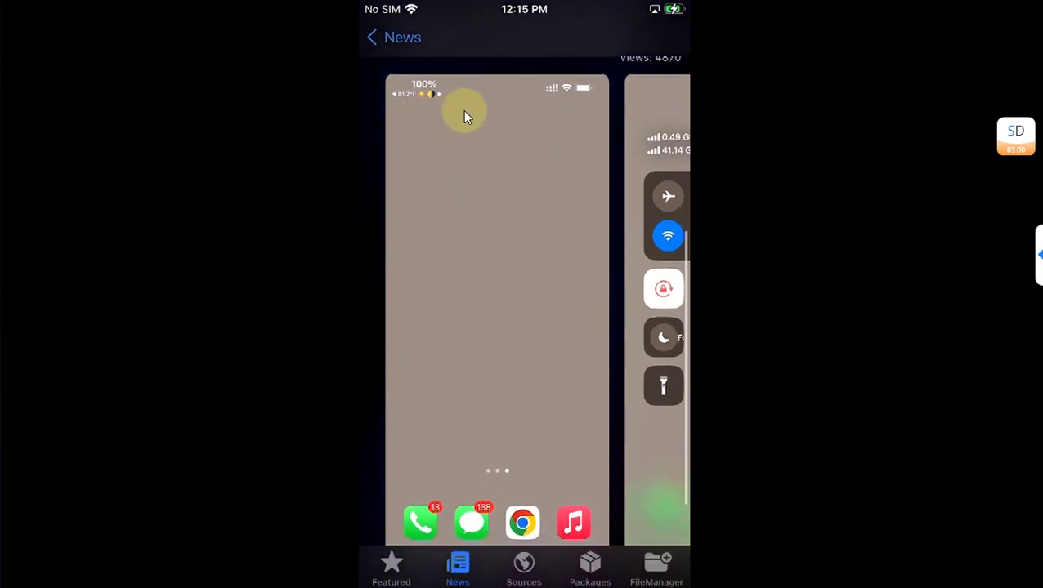
{"action": "scroll", "coordinate": [412, 94], "scroll_direction": "down", "scroll_amount": 1}
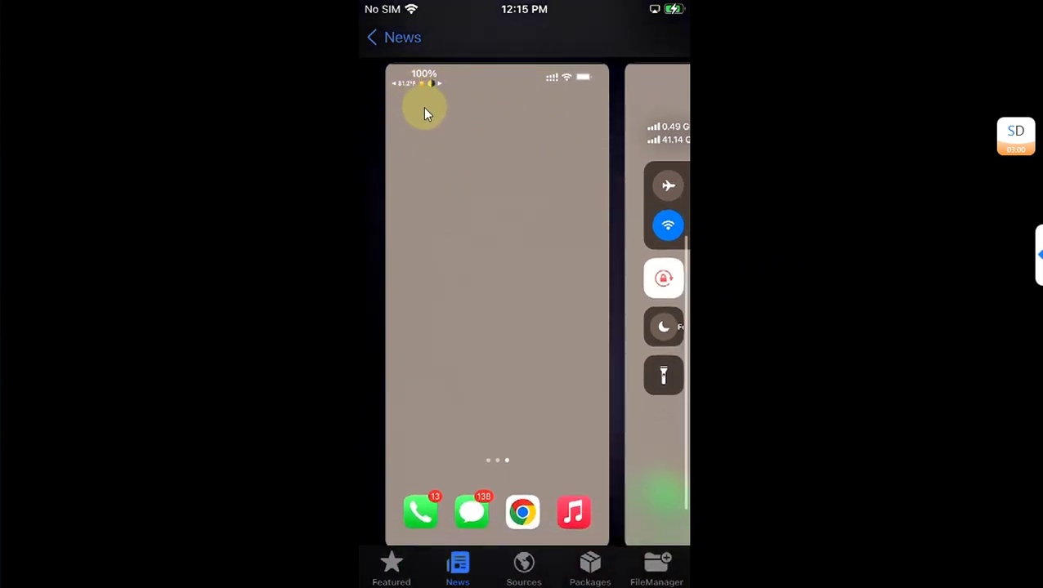
{"action": "scroll", "coordinate": [458, 131], "scroll_direction": "right", "scroll_amount": 5}
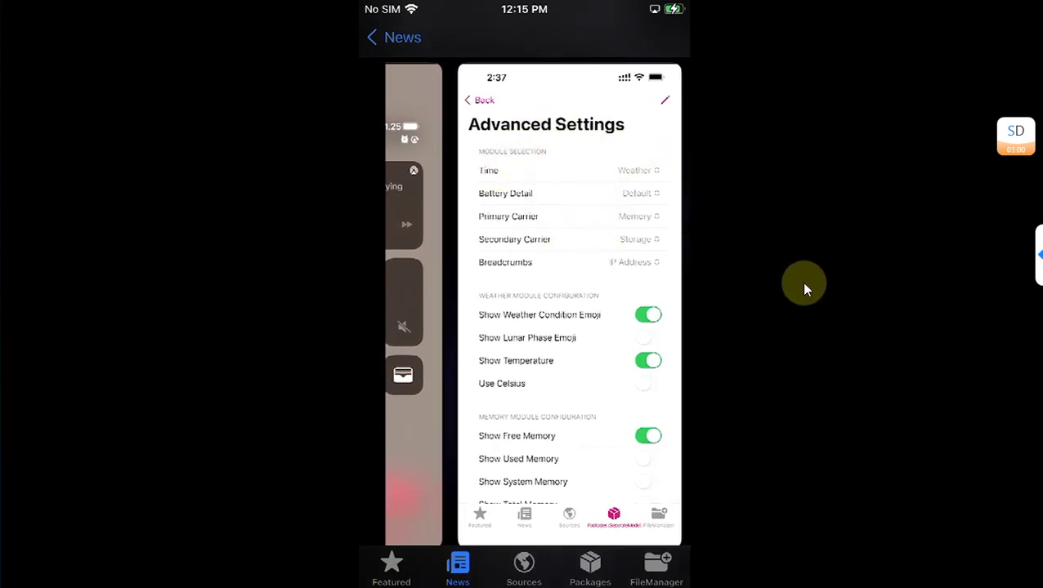
{"action": "scroll", "coordinate": [797, 280], "scroll_direction": "left", "scroll_amount": 8}
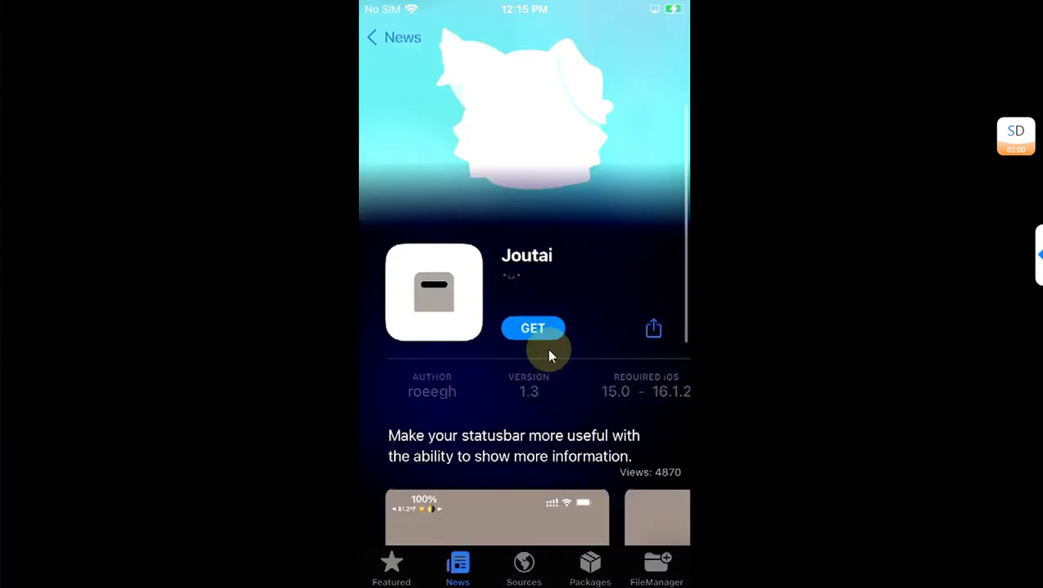
Install the Joutai package and respring the device from the installed packages list.
{"action": "left_click", "coordinate": [546, 346]}
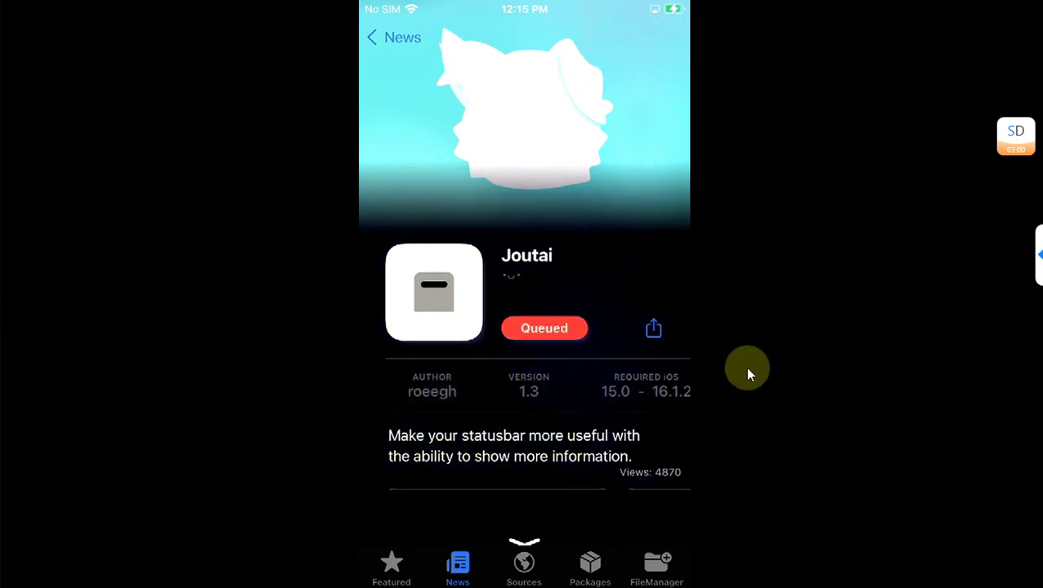
{"action": "key", "text": "Return"}
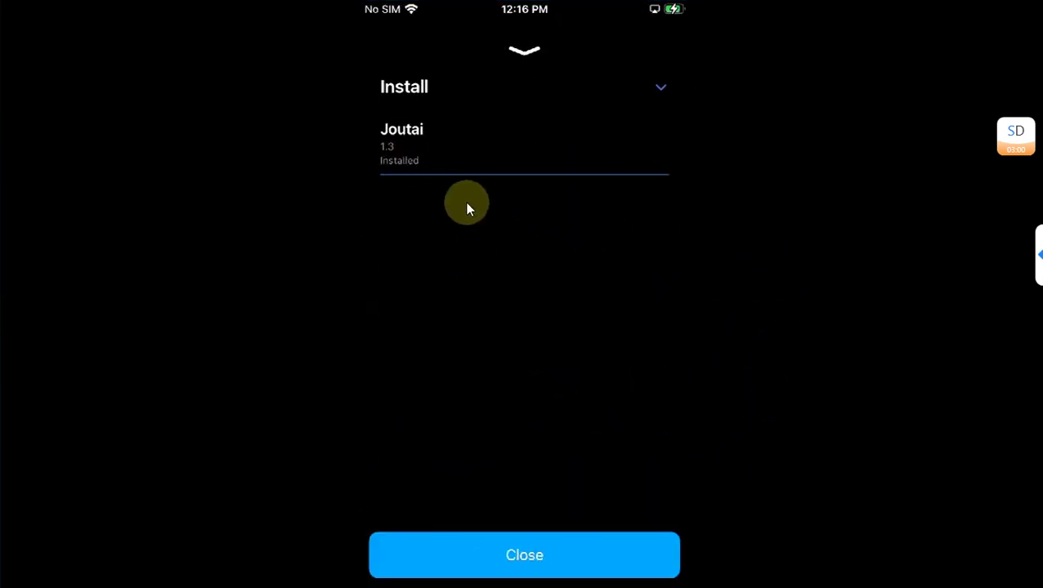
{"action": "key", "text": "Return"}
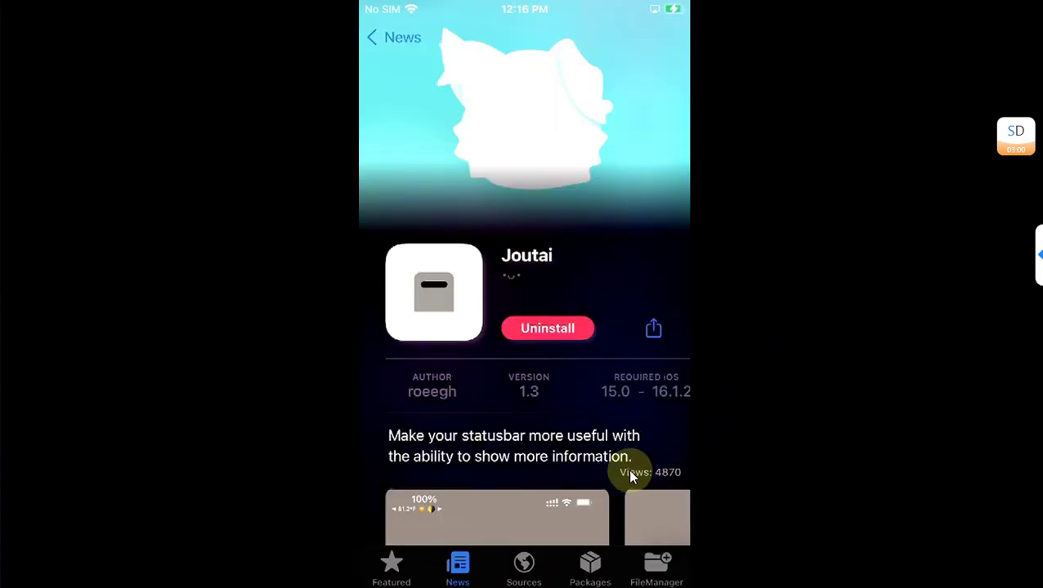
{"action": "left_click", "coordinate": [592, 572]}
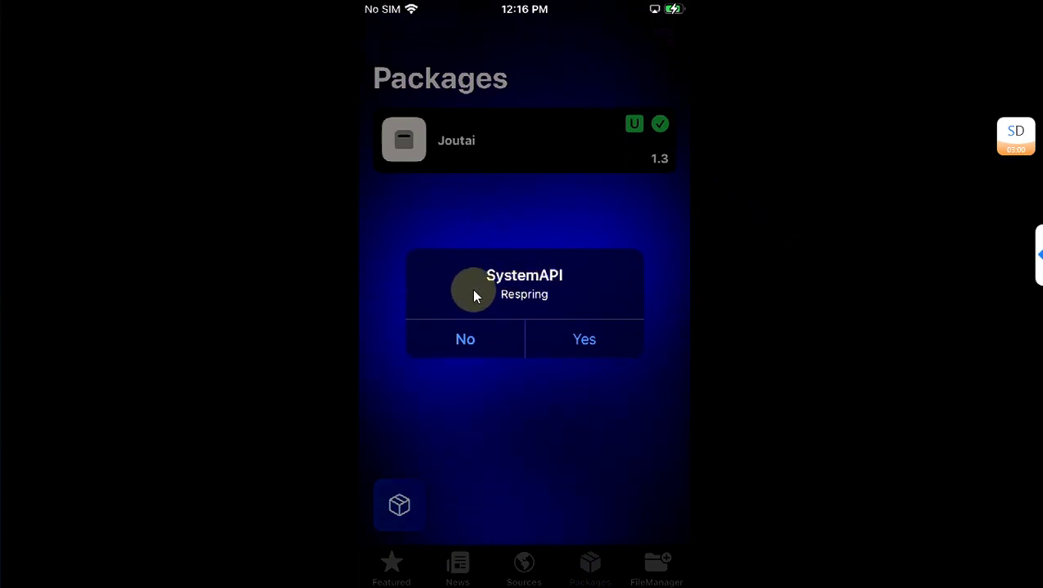
{"action": "left_click", "coordinate": [582, 343]}
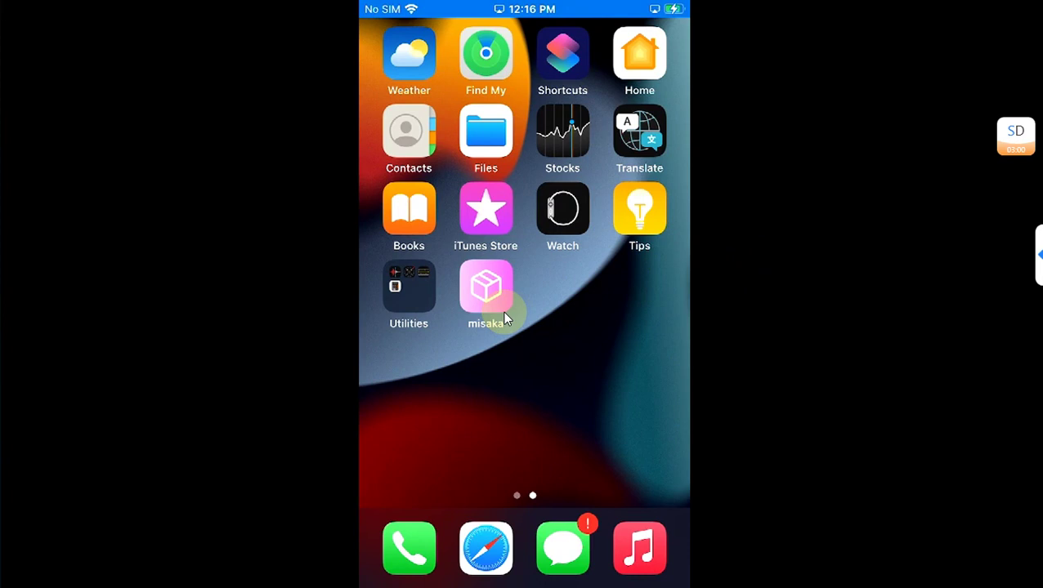
Reopen misaka and look through Joutai's Advanced Settings for the weather, memory, storage and IP address modules.
{"action": "left_click", "coordinate": [502, 312]}
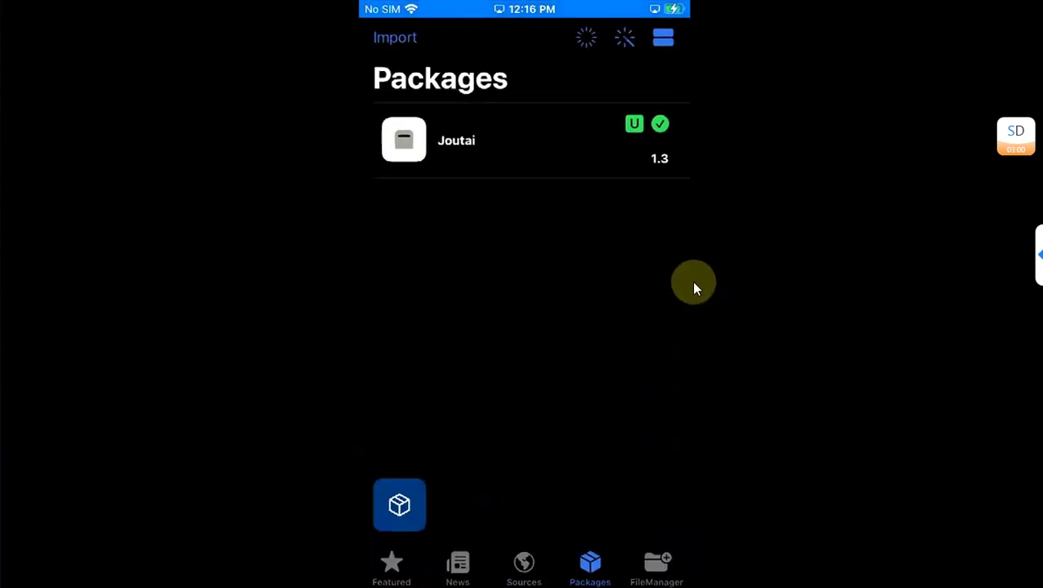
{"action": "left_click", "coordinate": [452, 164]}
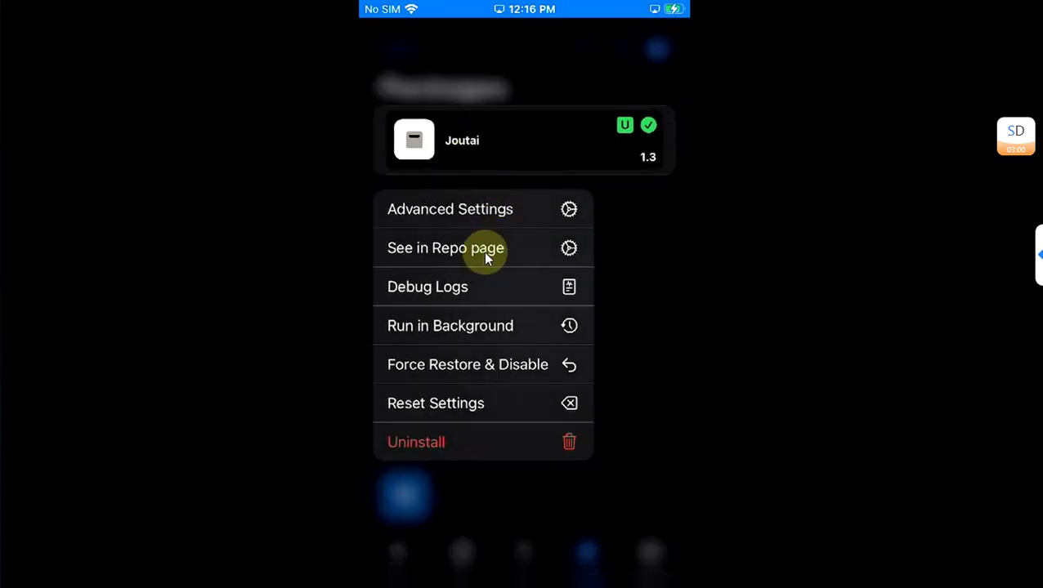
{"action": "left_click", "coordinate": [455, 212]}
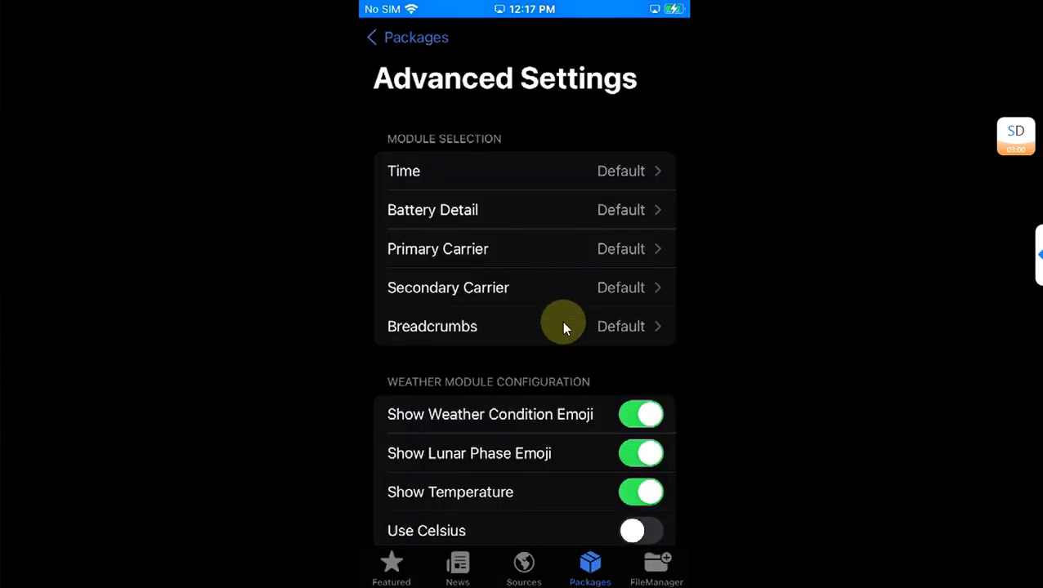
{"action": "scroll", "coordinate": [784, 260], "scroll_direction": "down", "scroll_amount": 5}
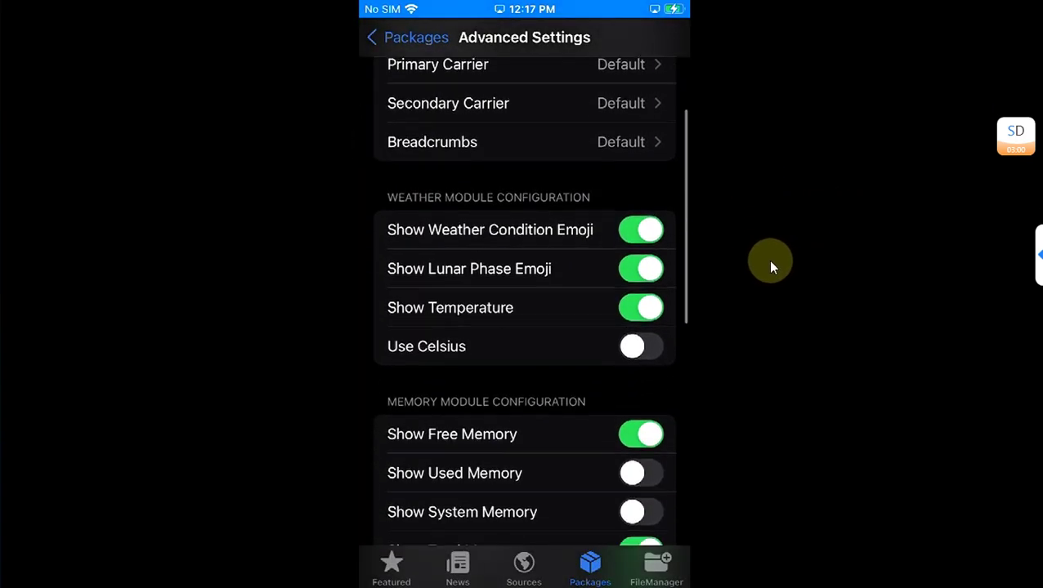
{"action": "scroll", "coordinate": [767, 260], "scroll_direction": "down", "scroll_amount": 3}
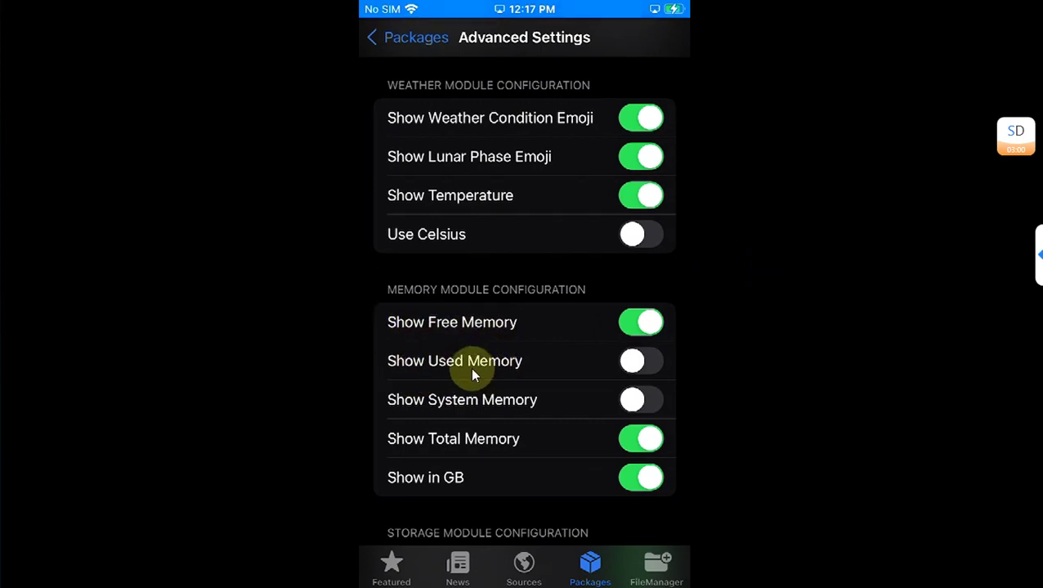
{"action": "scroll", "coordinate": [480, 433], "scroll_direction": "down", "scroll_amount": 2}
{"action": "scroll", "coordinate": [430, 198], "scroll_direction": "up", "scroll_amount": 4}
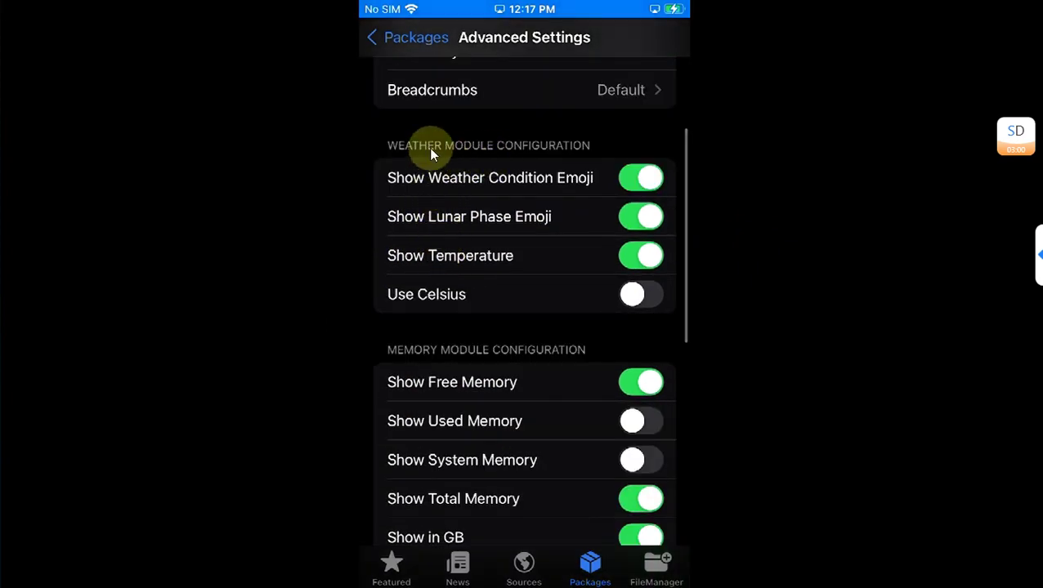
{"action": "scroll", "coordinate": [448, 300], "scroll_direction": "down", "scroll_amount": 5}
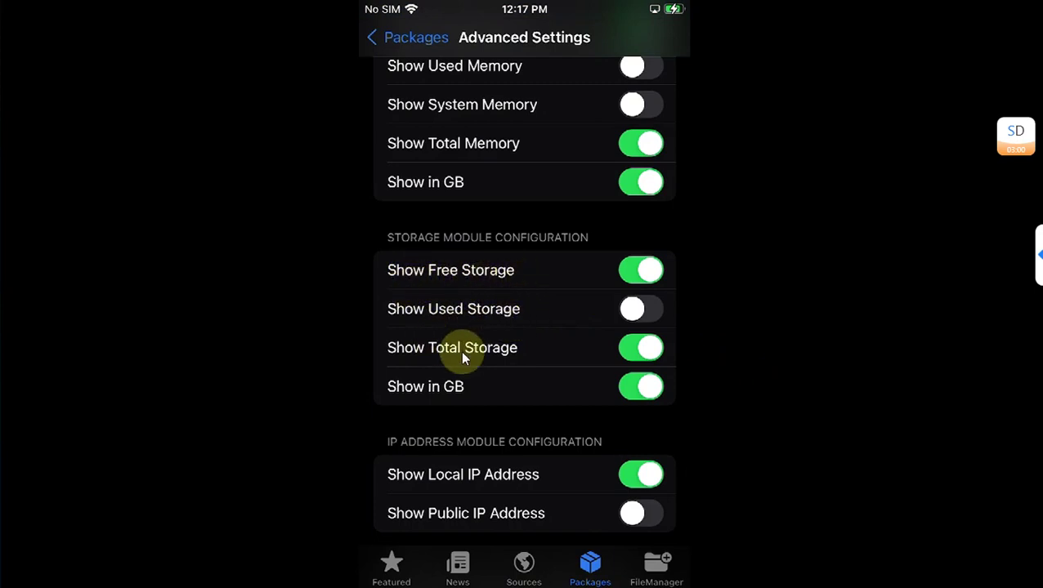
{"action": "scroll", "coordinate": [461, 357], "scroll_direction": "down", "scroll_amount": 3}
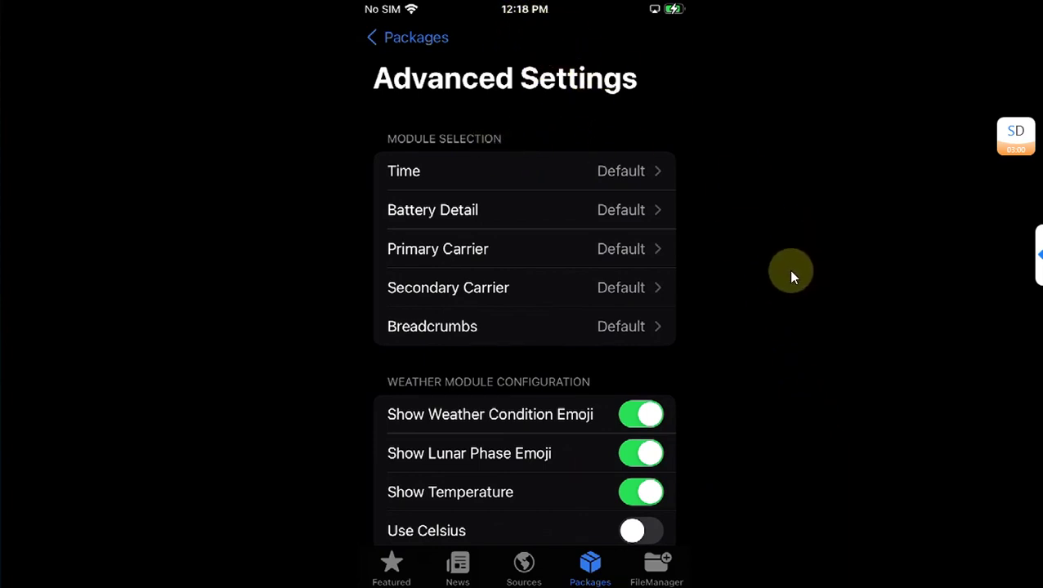
In Joutai's module selection, set Time to Weather, Battery Detail to Storage and Breadcrumbs to Memory.
{"action": "left_click", "coordinate": [583, 183]}
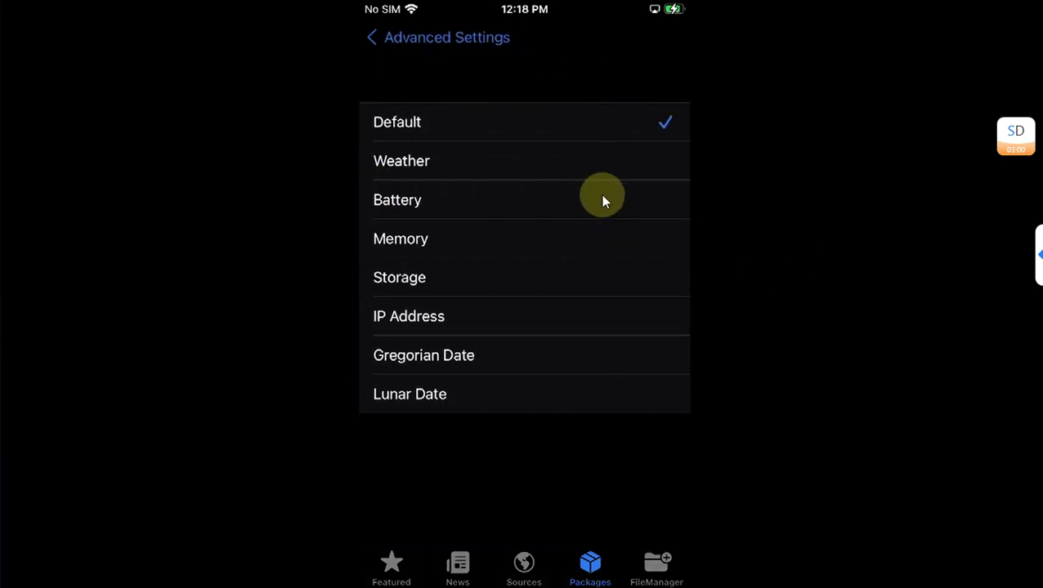
{"action": "left_click", "coordinate": [586, 161]}
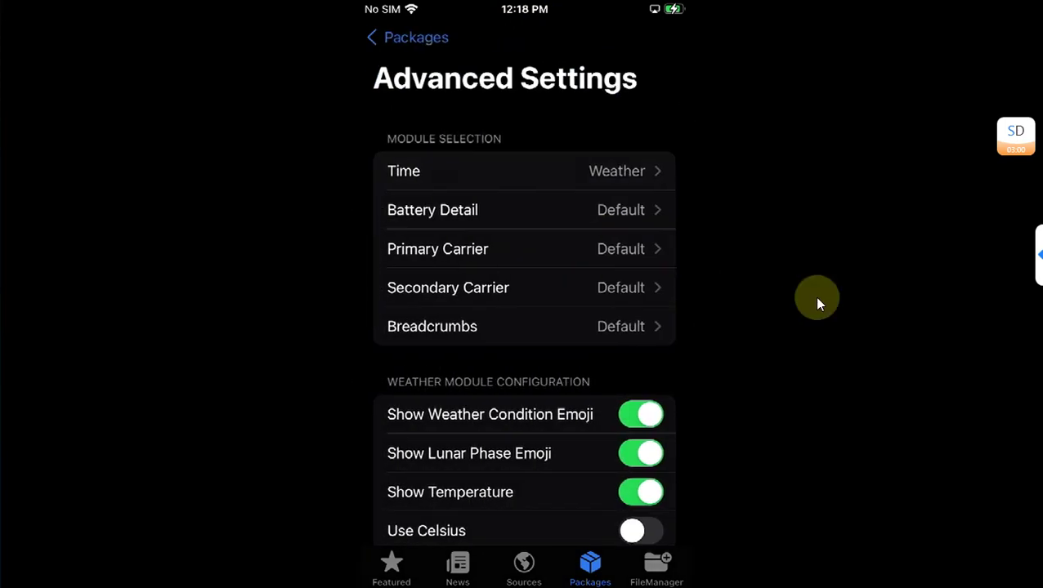
{"action": "left_click", "coordinate": [481, 214]}
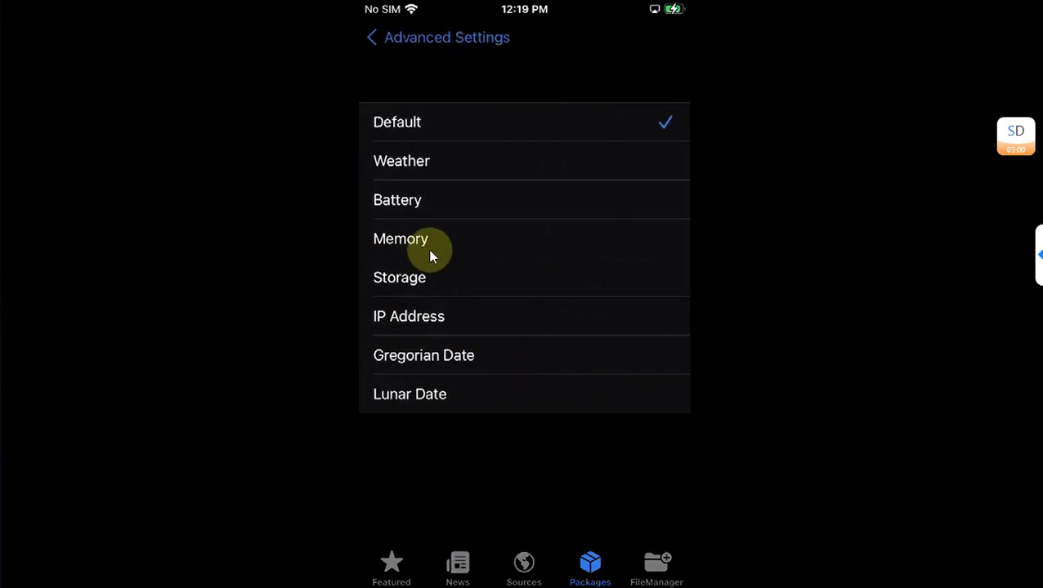
{"action": "left_click", "coordinate": [429, 282]}
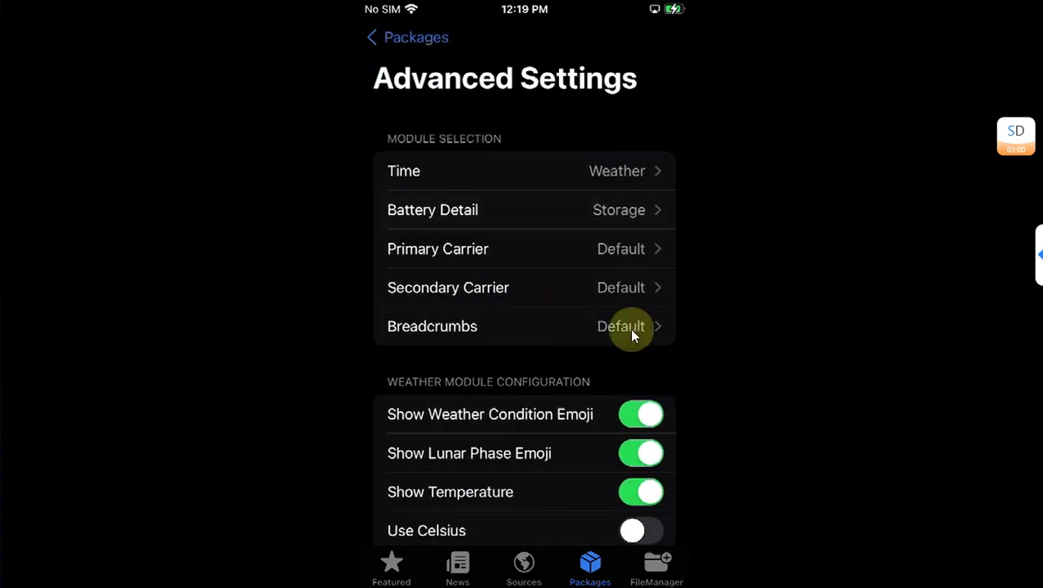
{"action": "left_click", "coordinate": [438, 332]}
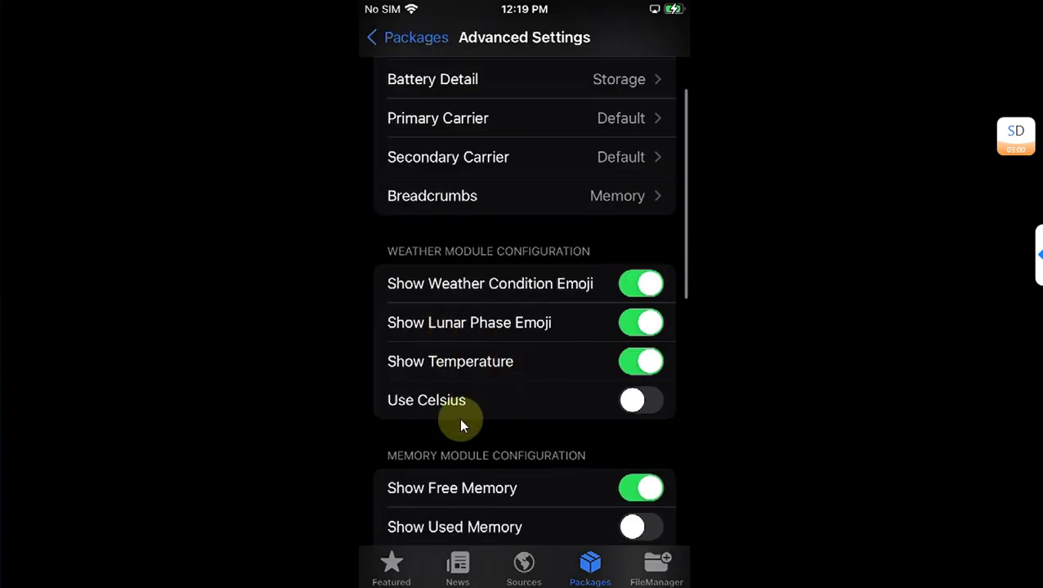
Turn on Use Celsius in the weather module configuration and restart SpringBoard.
{"action": "left_click", "coordinate": [682, 390]}
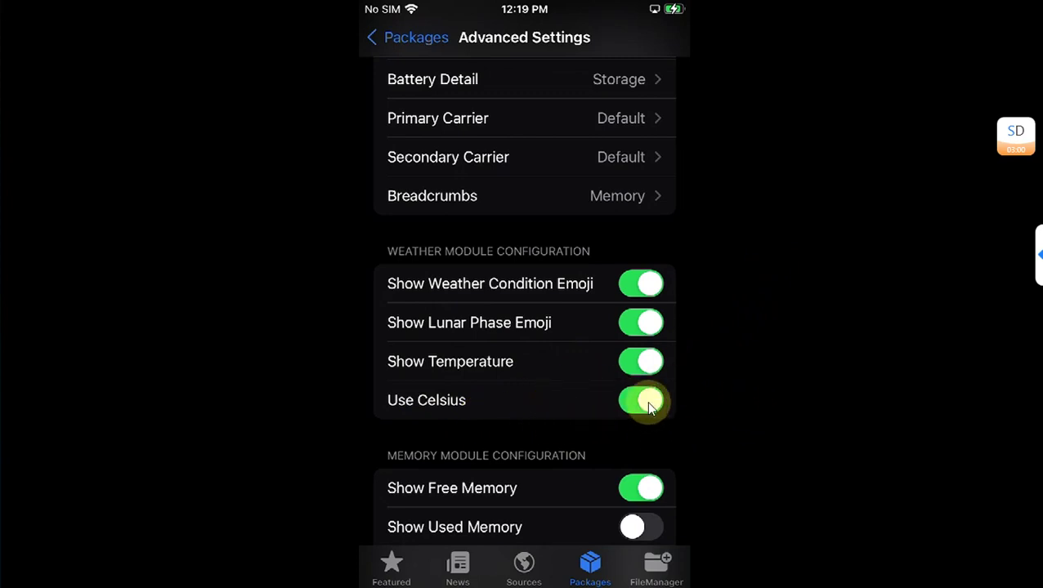
{"action": "left_click", "coordinate": [626, 38]}
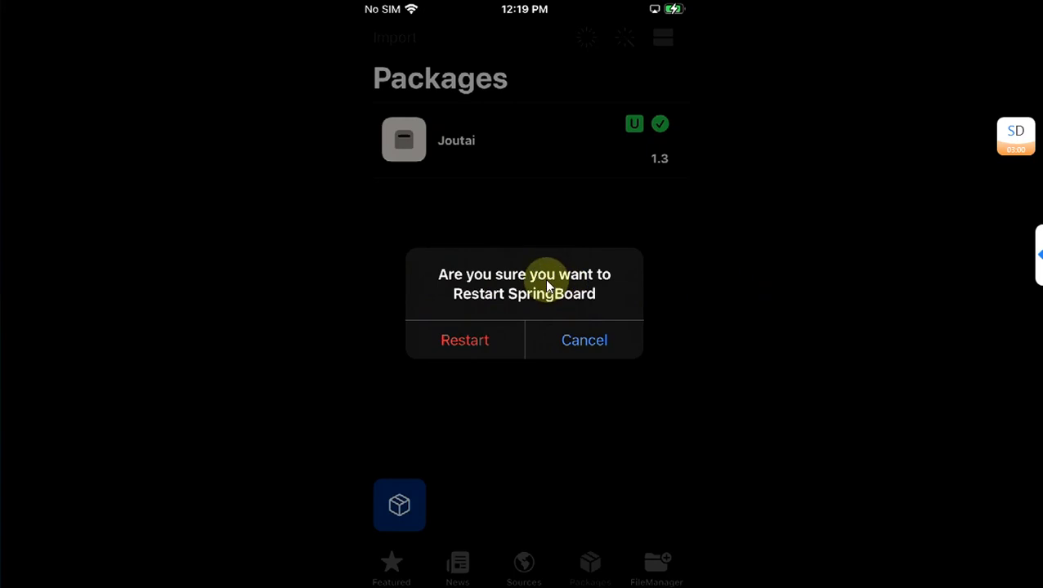
{"action": "key", "text": "Return"}
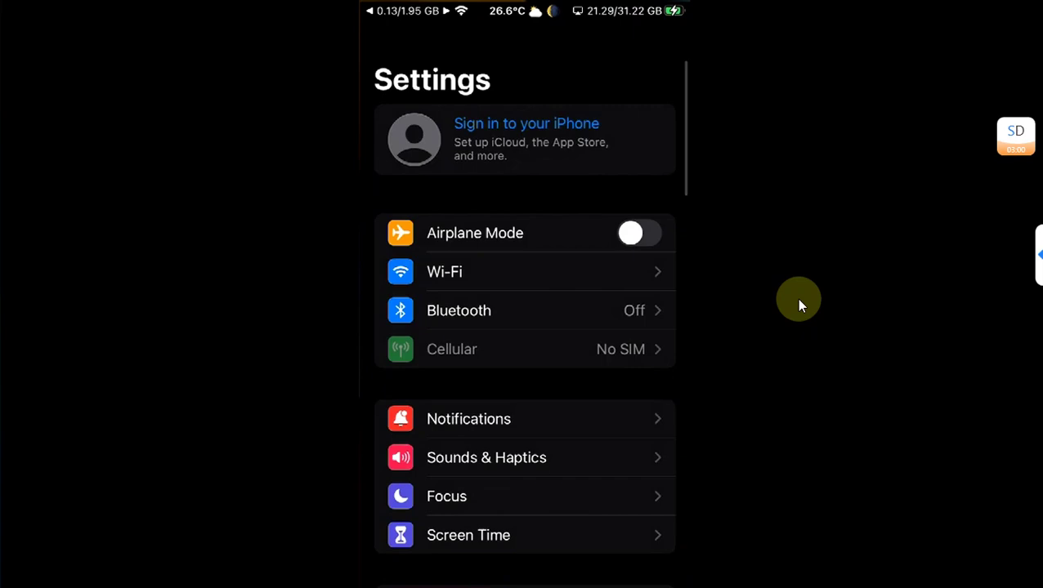
Check misaka's location access options under Location Services in the privacy settings, and return to the home screen.
{"action": "scroll", "coordinate": [494, 404], "scroll_direction": "down", "scroll_amount": 5}
{"action": "left_click", "coordinate": [495, 412]}
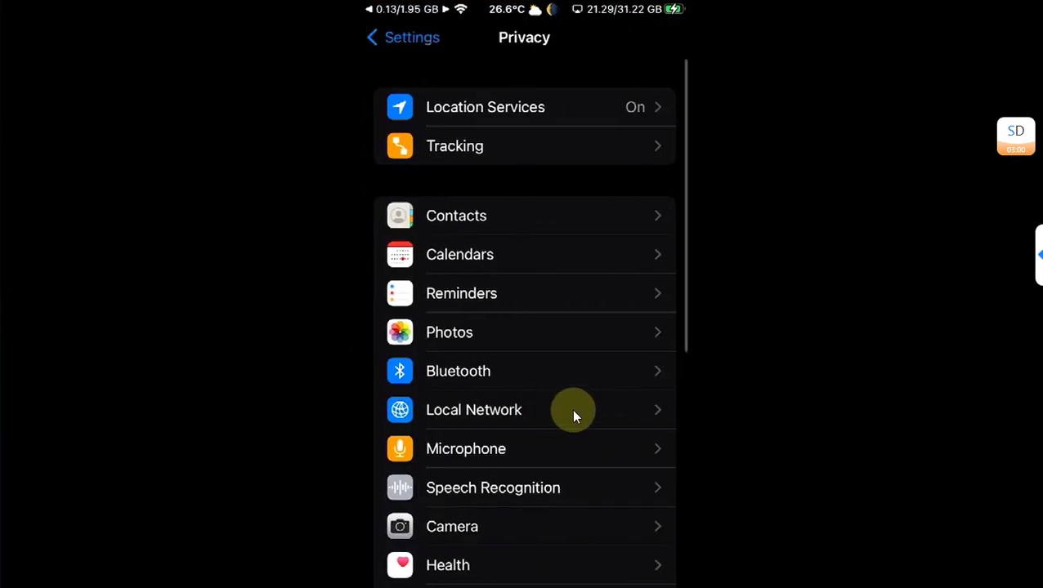
{"action": "left_click", "coordinate": [589, 114]}
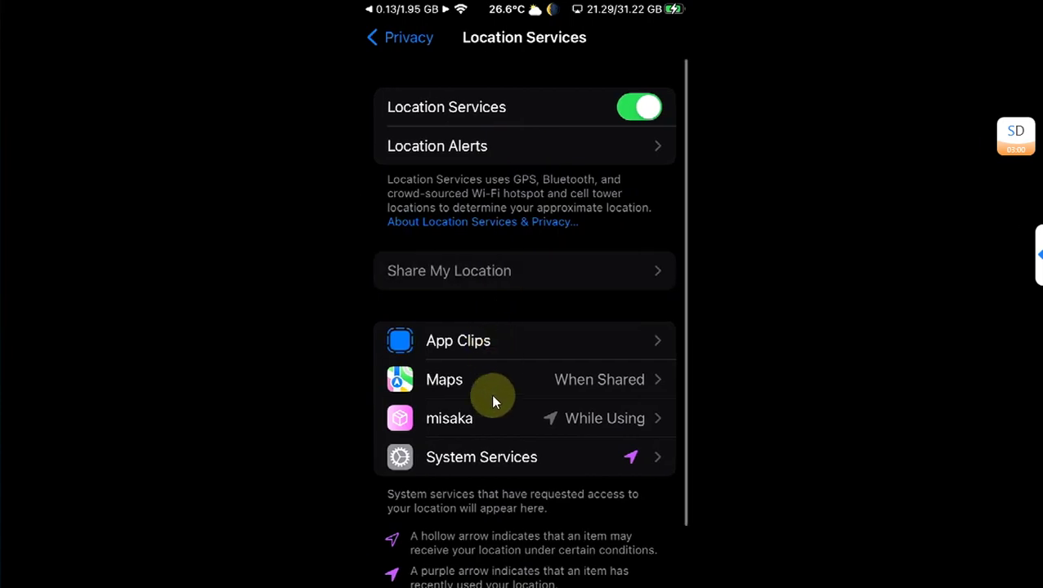
{"action": "left_click", "coordinate": [569, 423]}
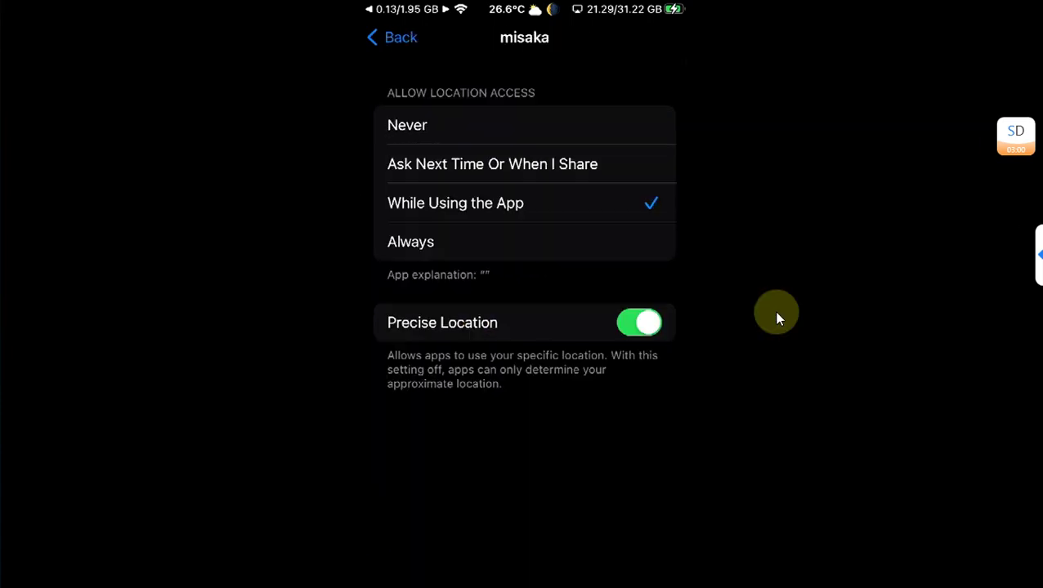
{"action": "right_click", "coordinate": [498, 77]}
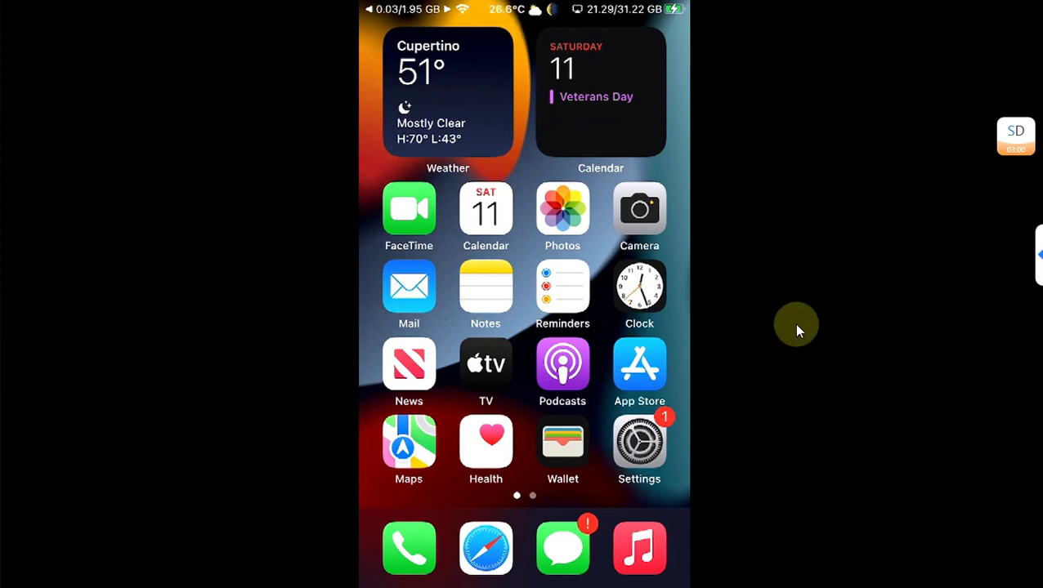
Switch to misaka, queue the Joutai package for uninstallation and confirm its removal.
{"action": "key", "text": "Right"}
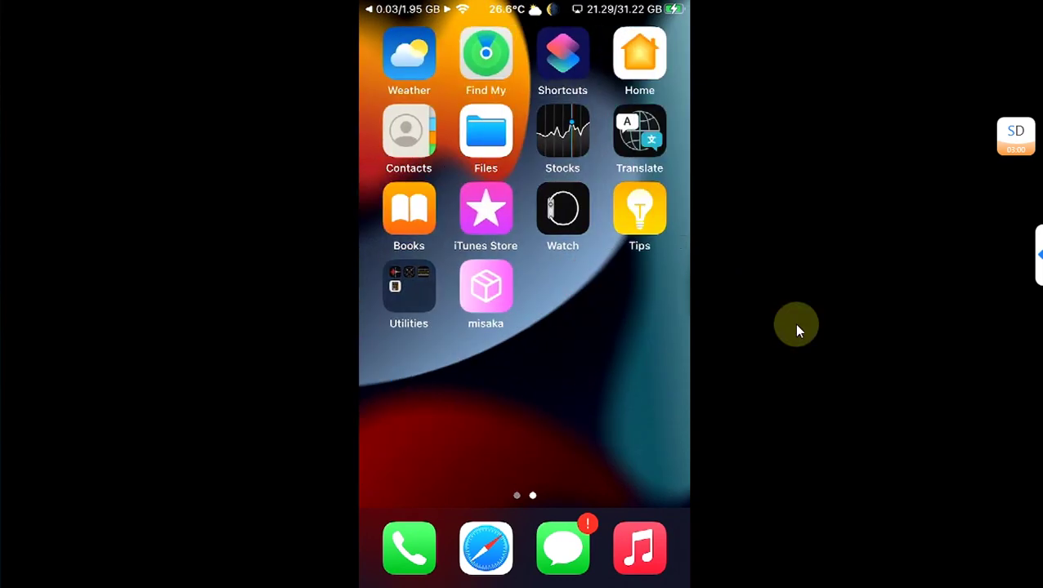
{"action": "key", "text": "Return"}
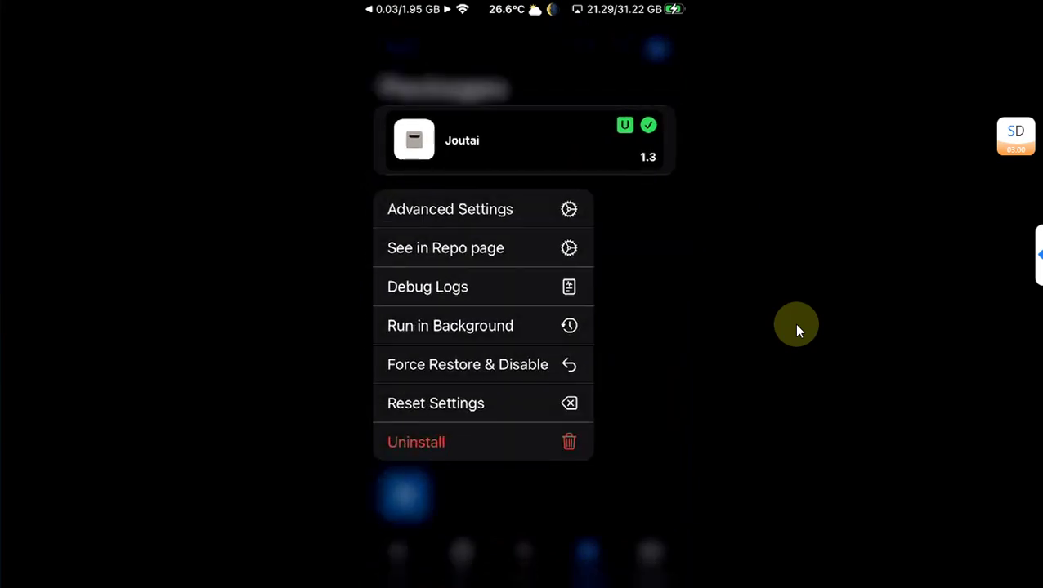
{"action": "key", "text": "Return"}
{"action": "key", "text": "Return"}
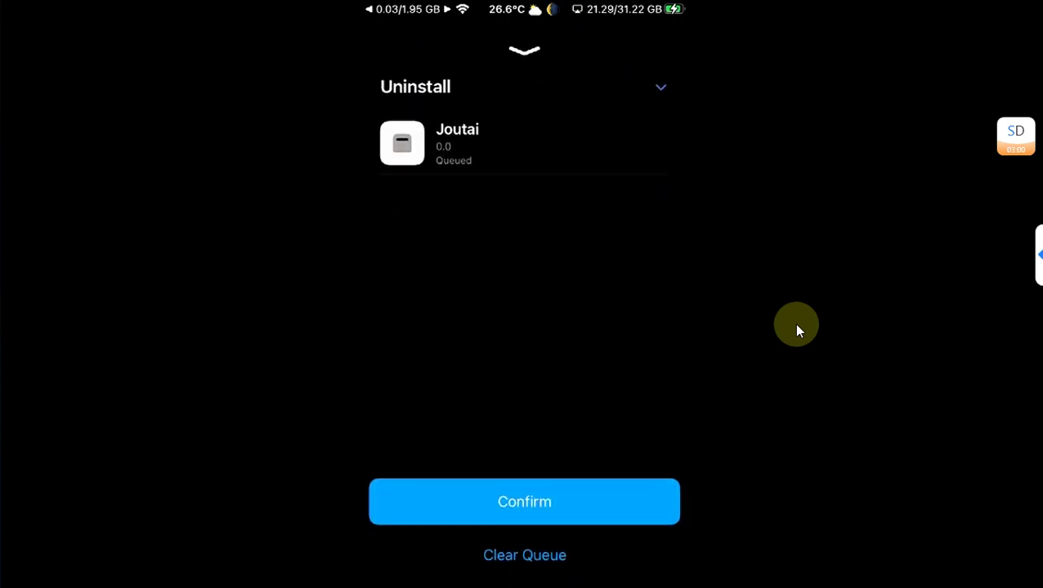
{"action": "key", "text": "Return"}
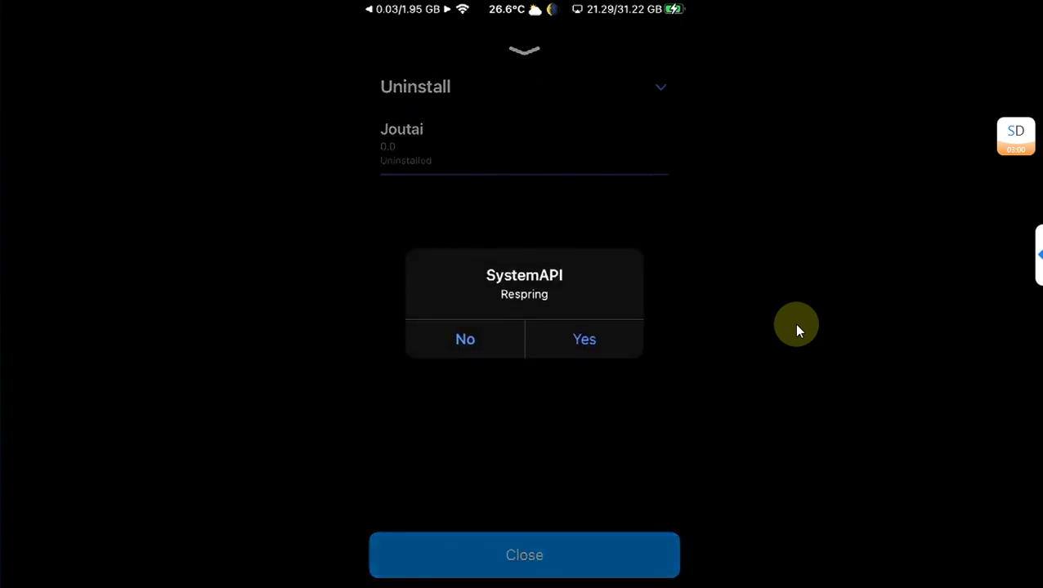